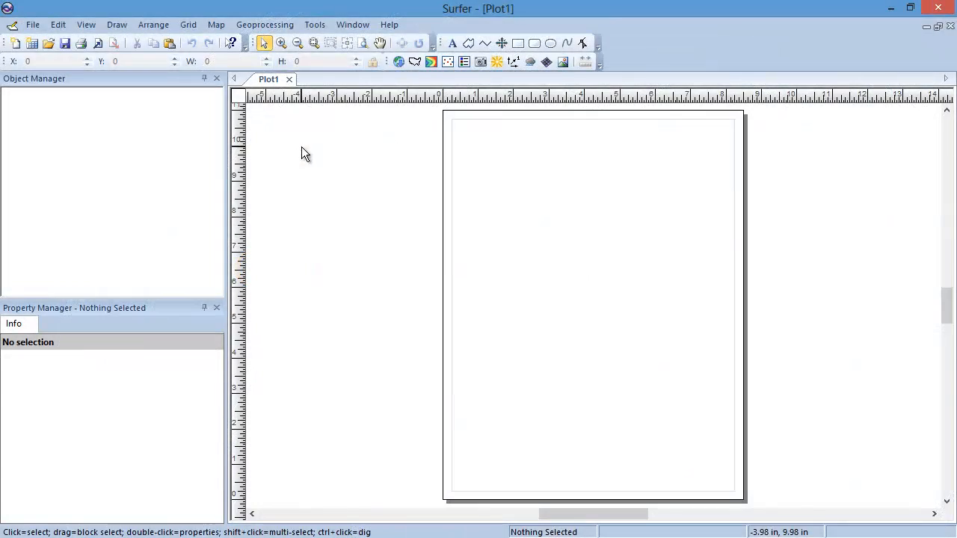
Step: Start gridding irregular XYZ data using the Demogrid sample data file
left_click(187, 25)
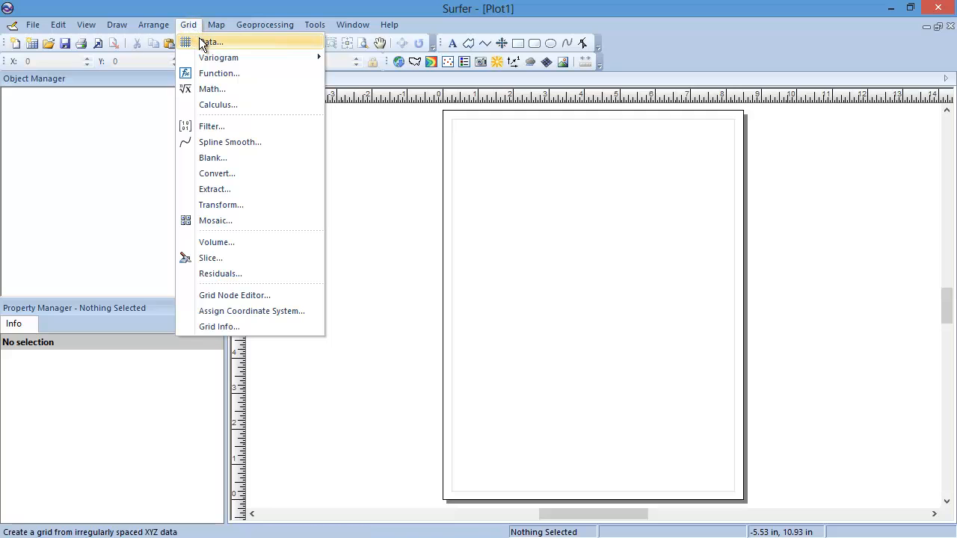
left_click(243, 44)
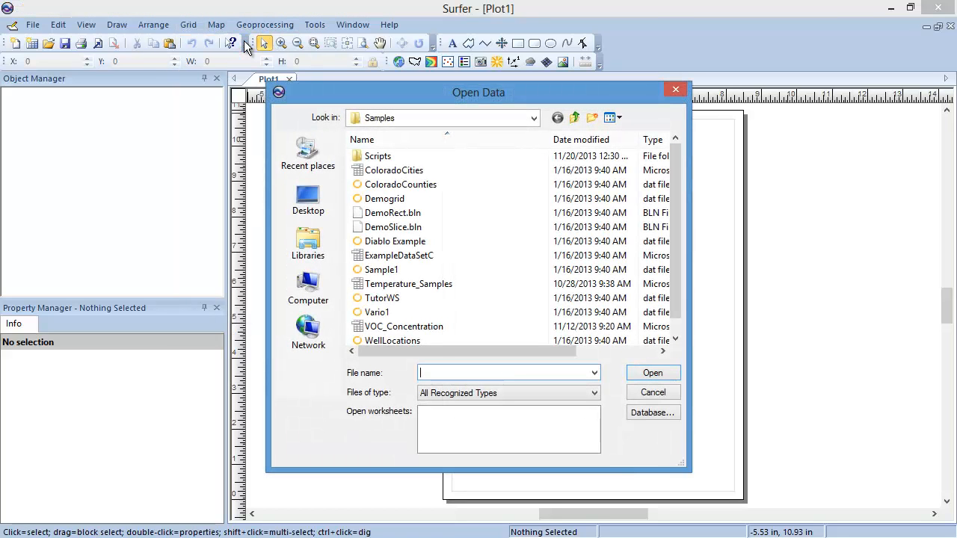
left_click(381, 198)
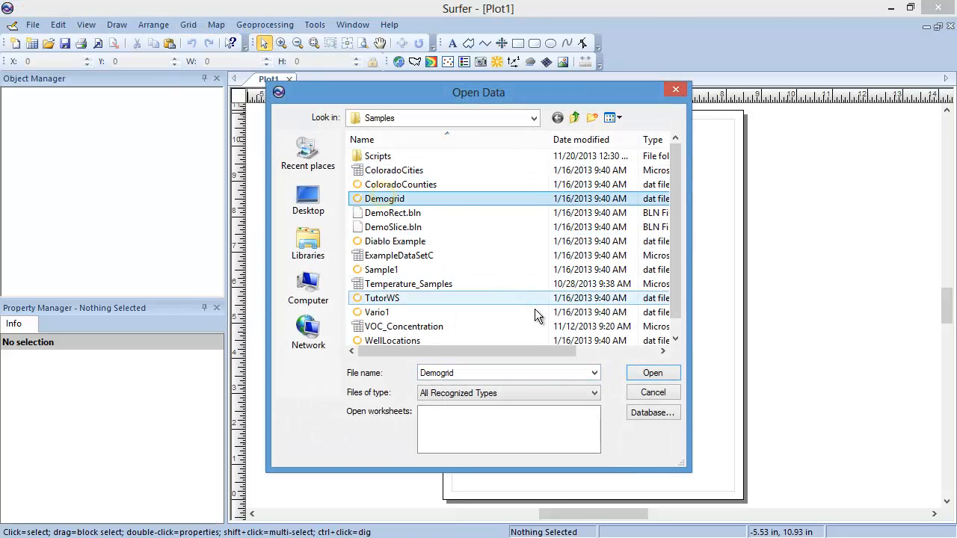
left_click(633, 378)
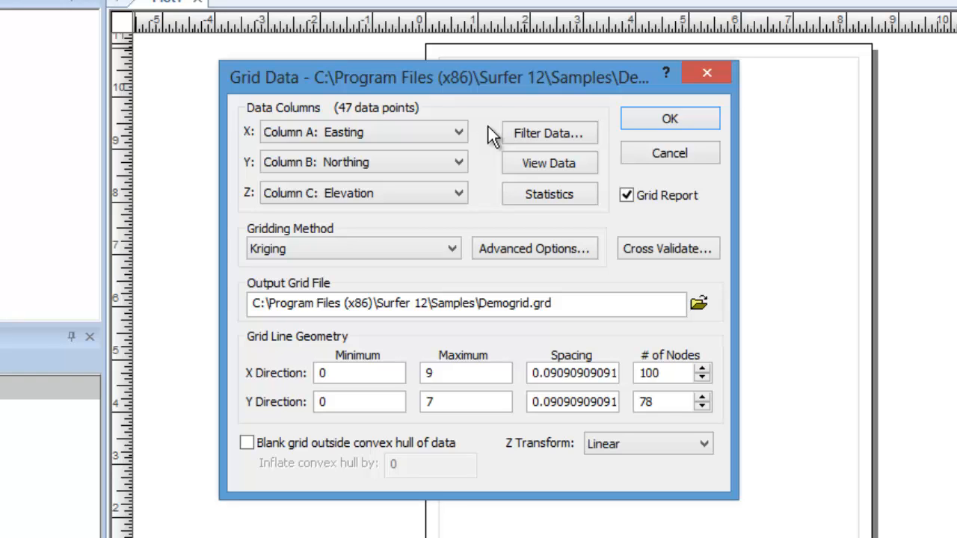
Step: Review the choices for keeping duplicate data and set the data exclusion filter to z=-999
left_click(525, 134)
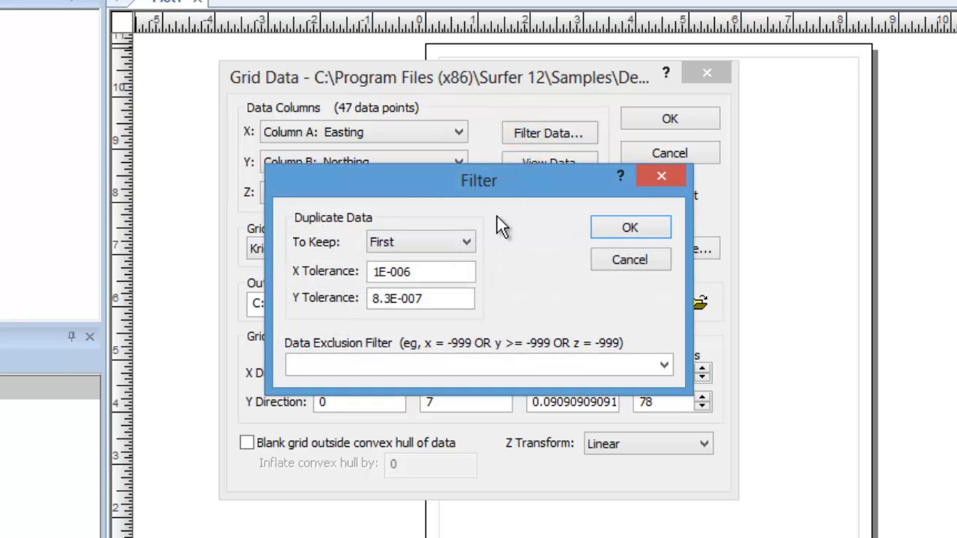
left_click(468, 243)
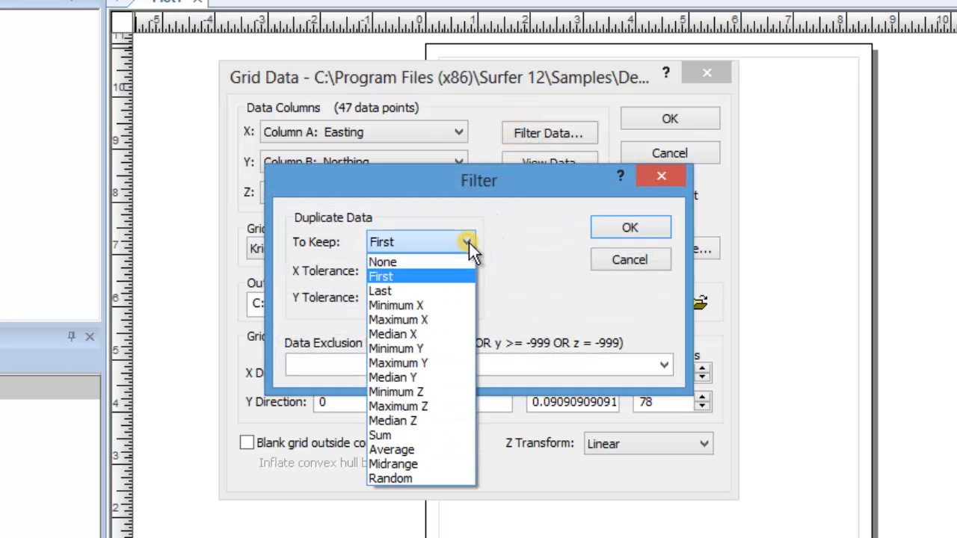
left_click(510, 244)
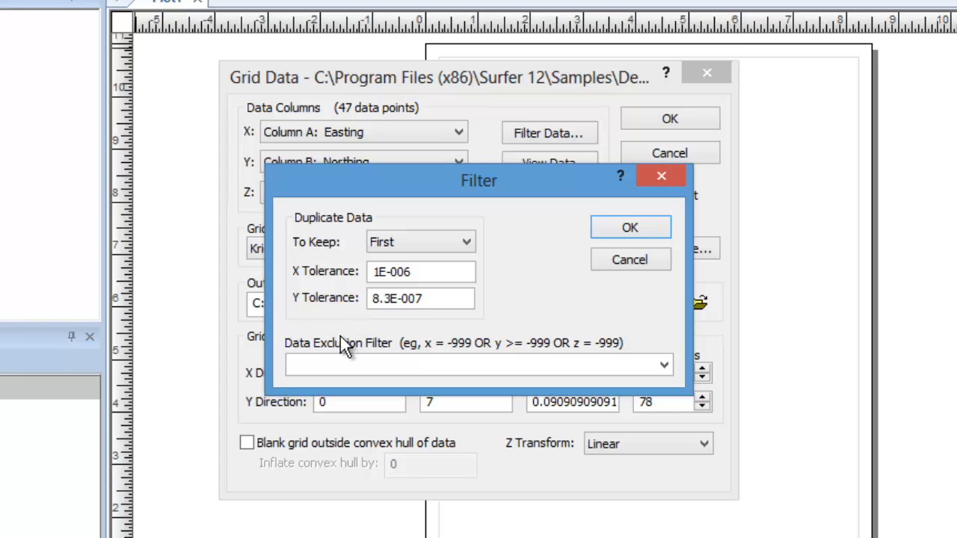
left_click(327, 358)
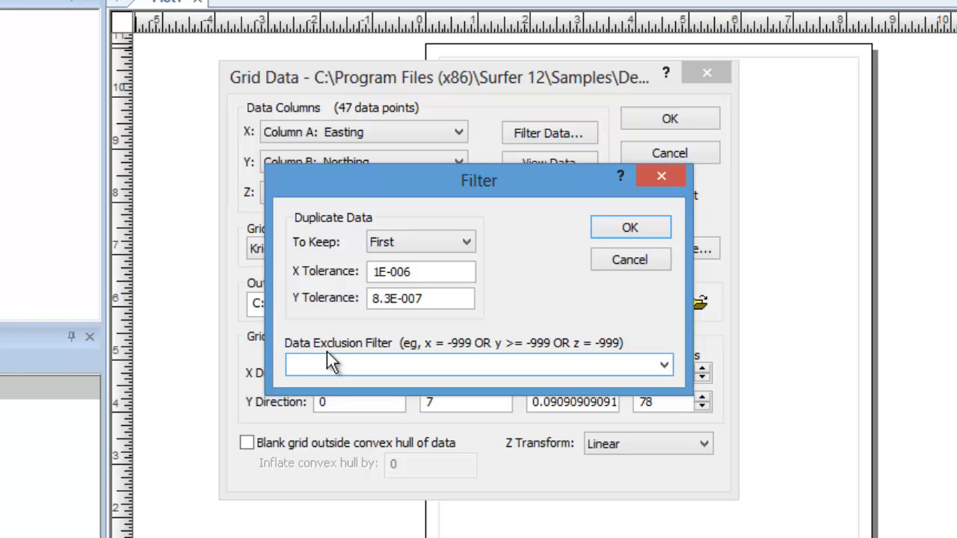
type("z=-999")
key("shift+Home")
key("shift+Right")
key("shift+Right")
key("shift+Right")
key("shift+Right")
key("shift+Right")
key("shift+Right")
left_click(615, 222)
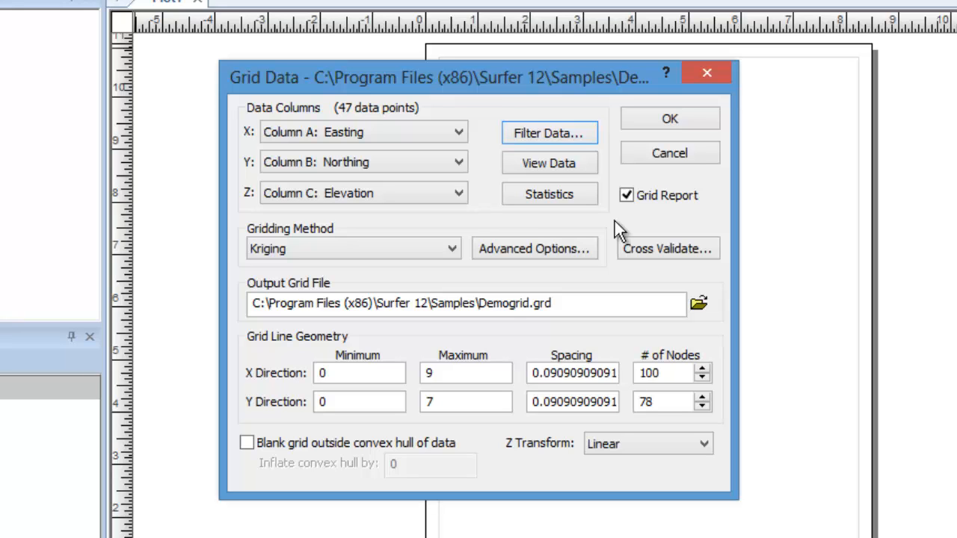
Step: Inspect the source data table and the data statistics report, closing the report without saving it
left_click(583, 163)
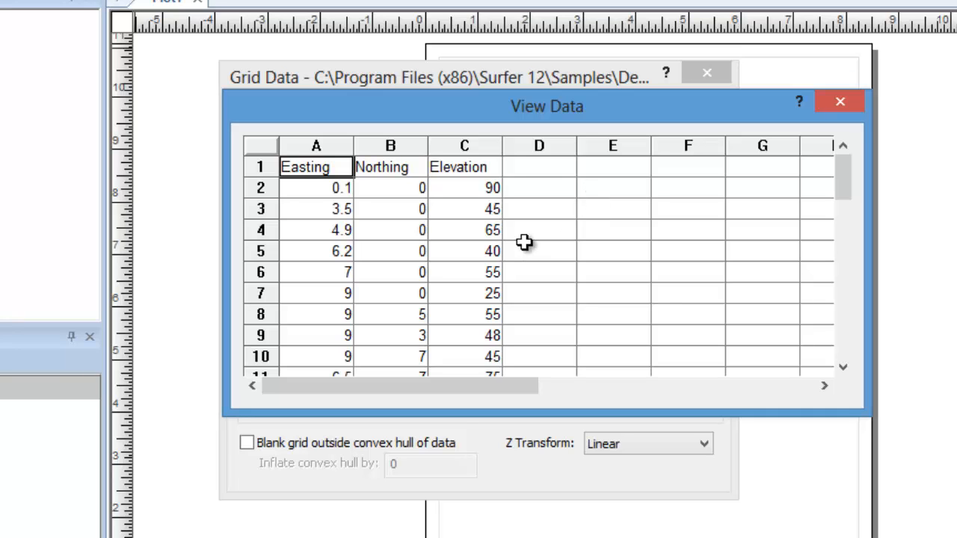
left_click(840, 102)
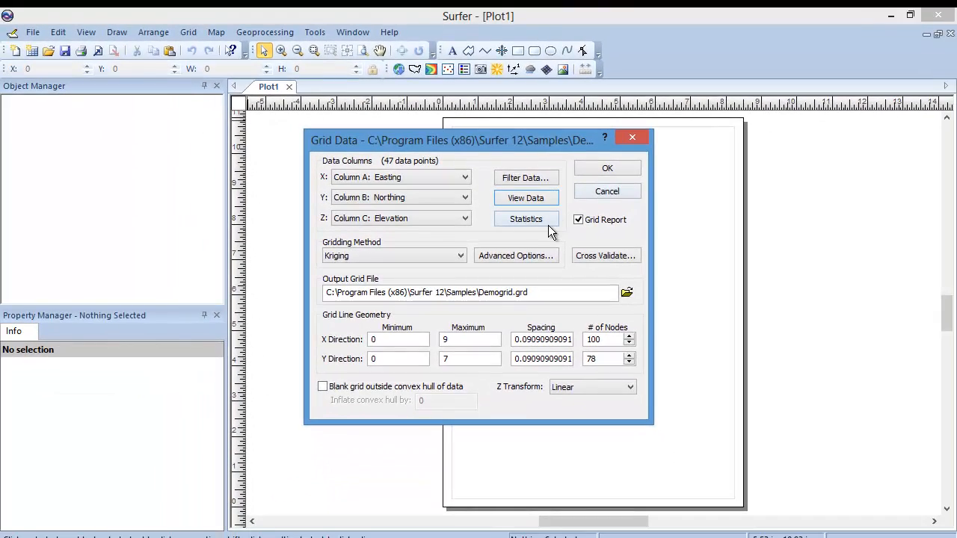
left_click(547, 222)
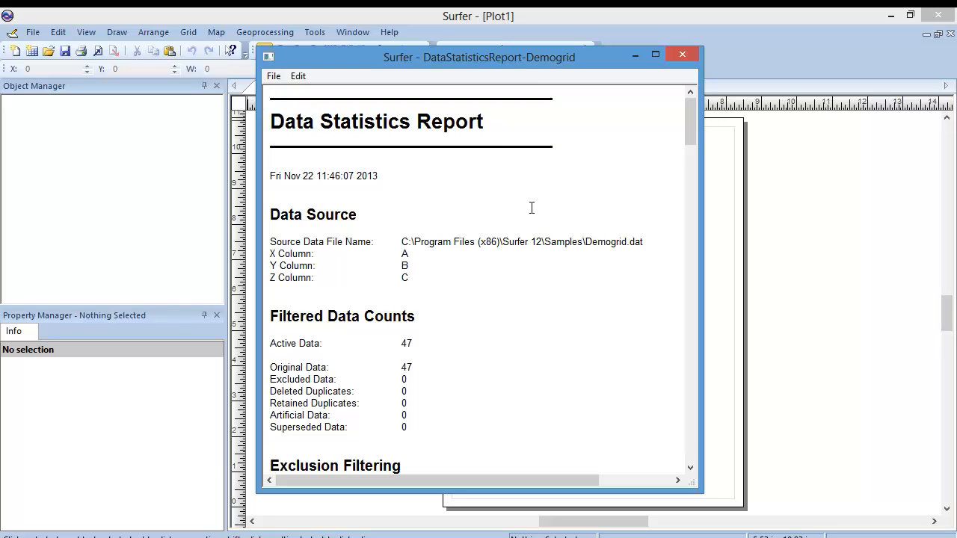
left_click(677, 61)
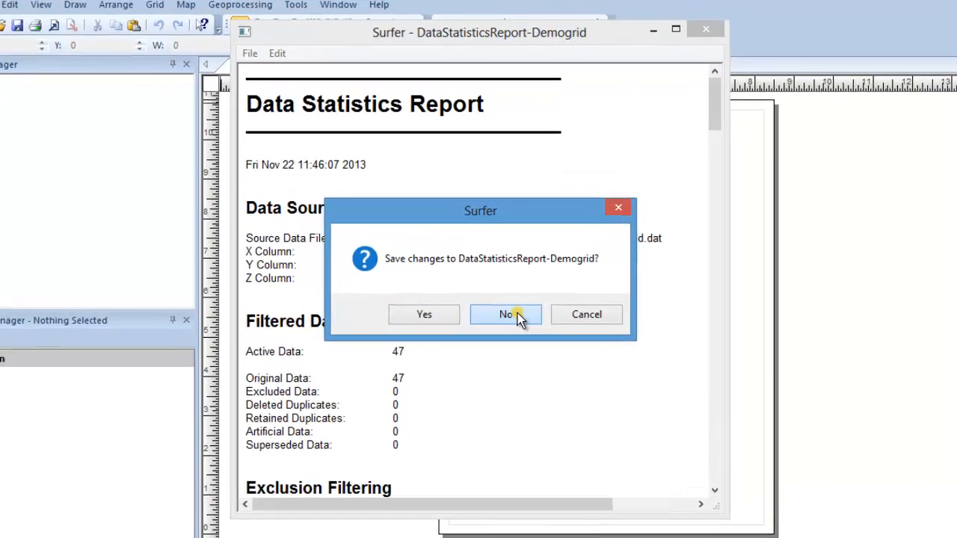
left_click(514, 310)
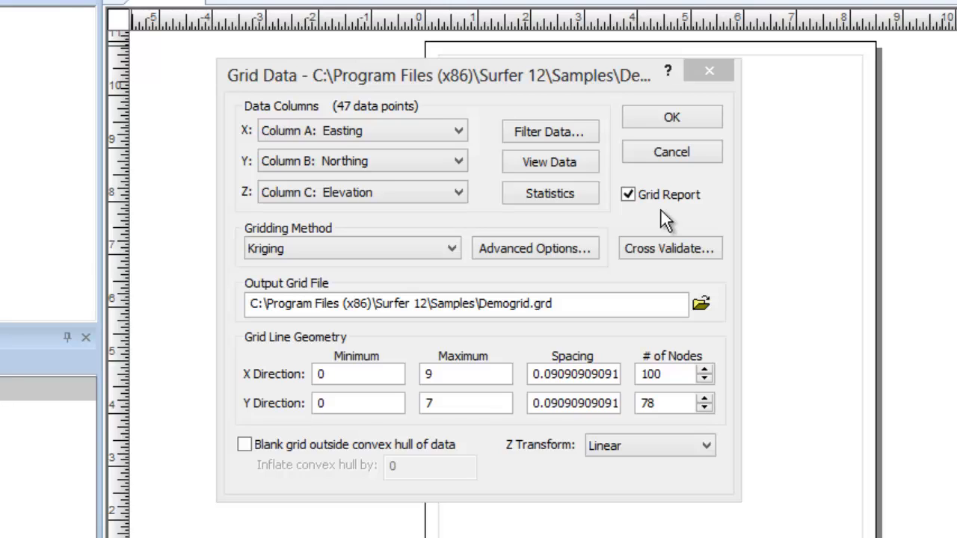
Step: Set the gridding method to Inverse Distance to a Power and review its general and search options, keeping No Search enabled
left_click(452, 249)
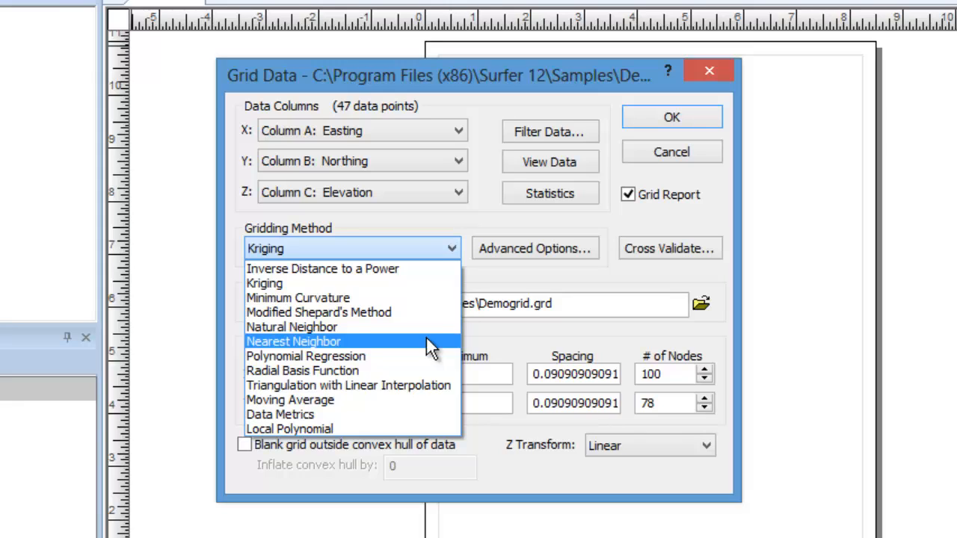
left_click(431, 283)
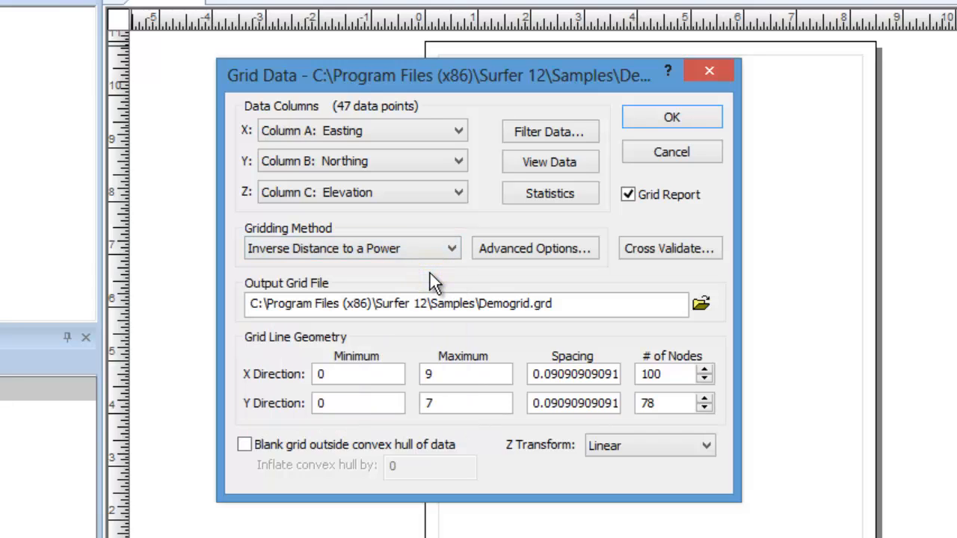
left_click(520, 247)
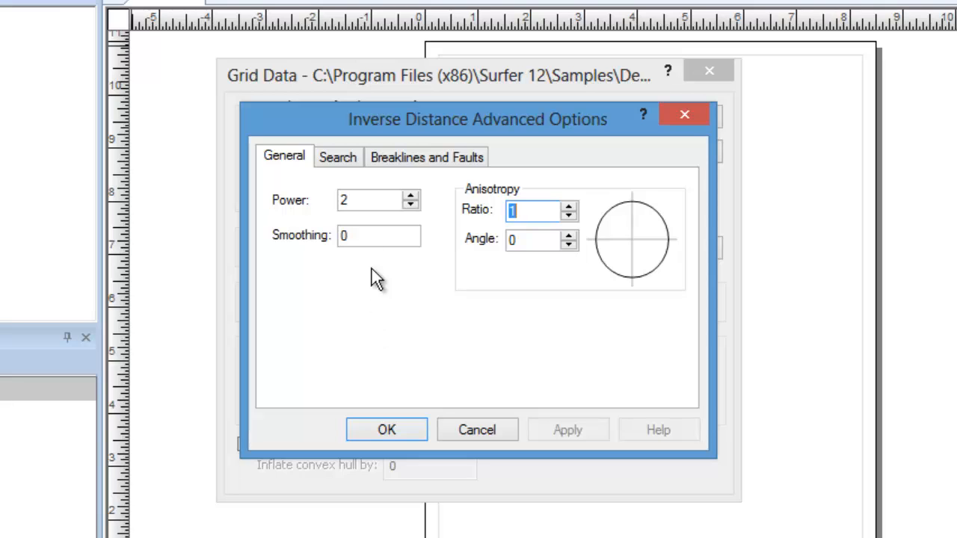
left_click(357, 160)
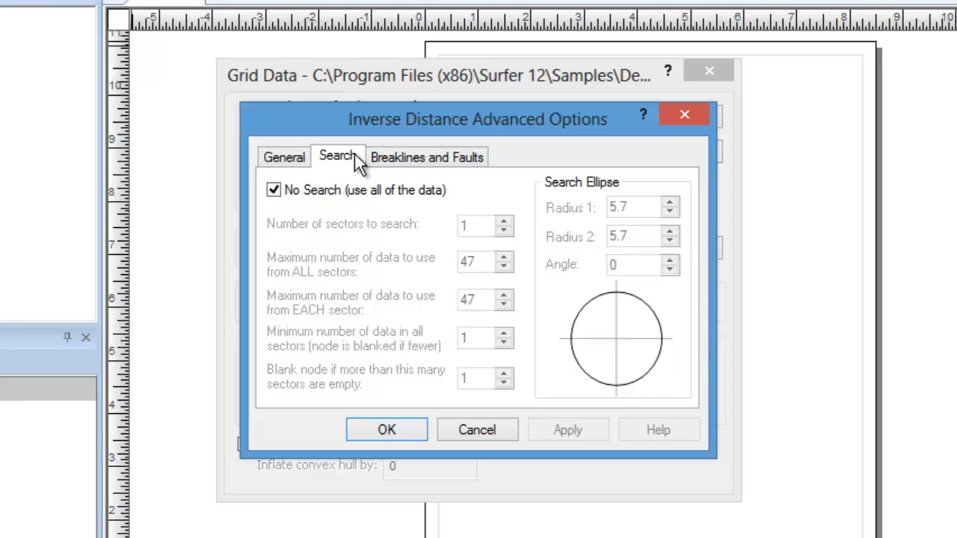
left_click(271, 193)
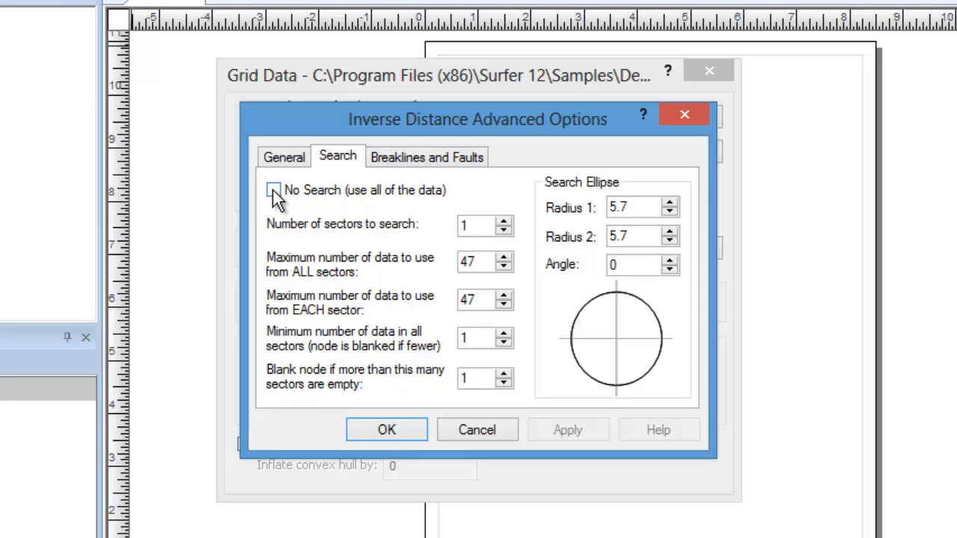
left_click(273, 189)
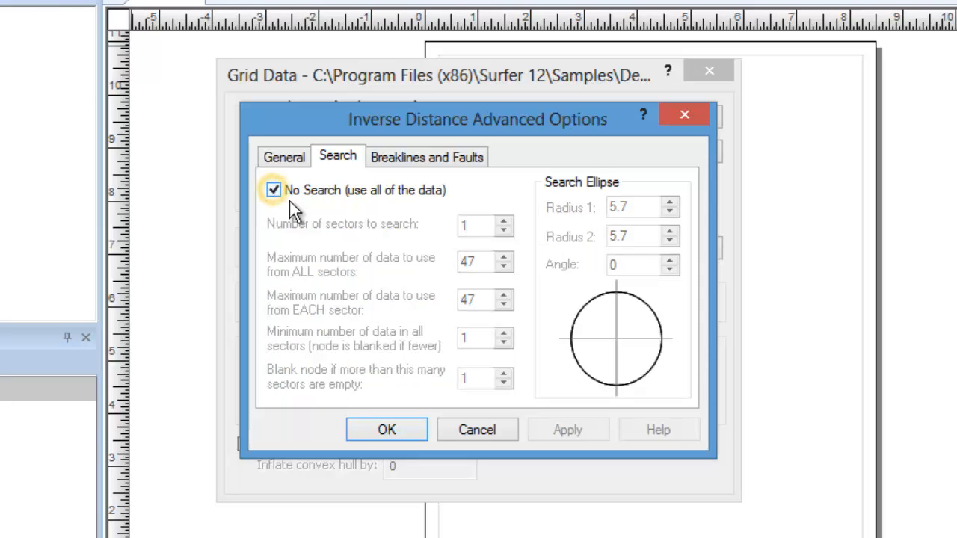
Step: Load DemoSlice.bln as the file containing fault traces and accept the advanced gridding options
left_click(479, 159)
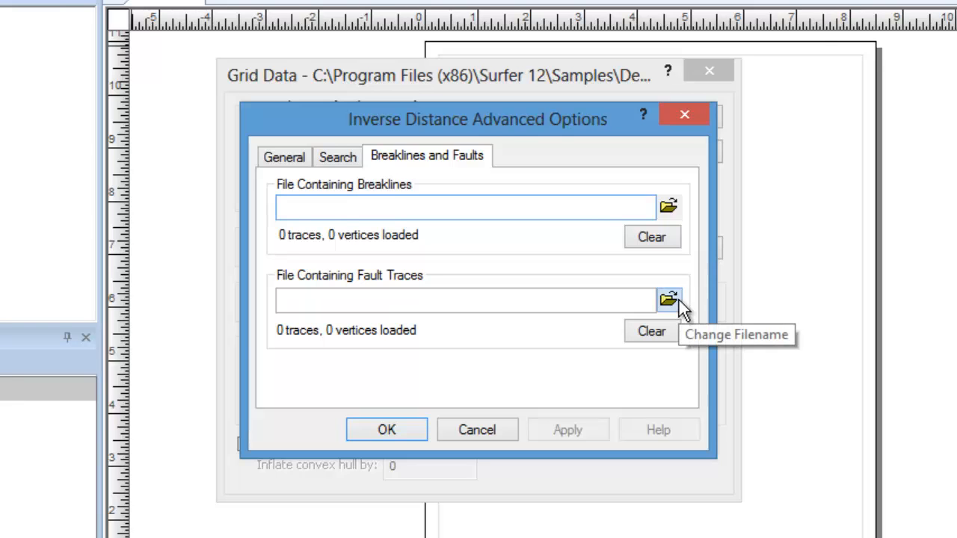
left_click(677, 300)
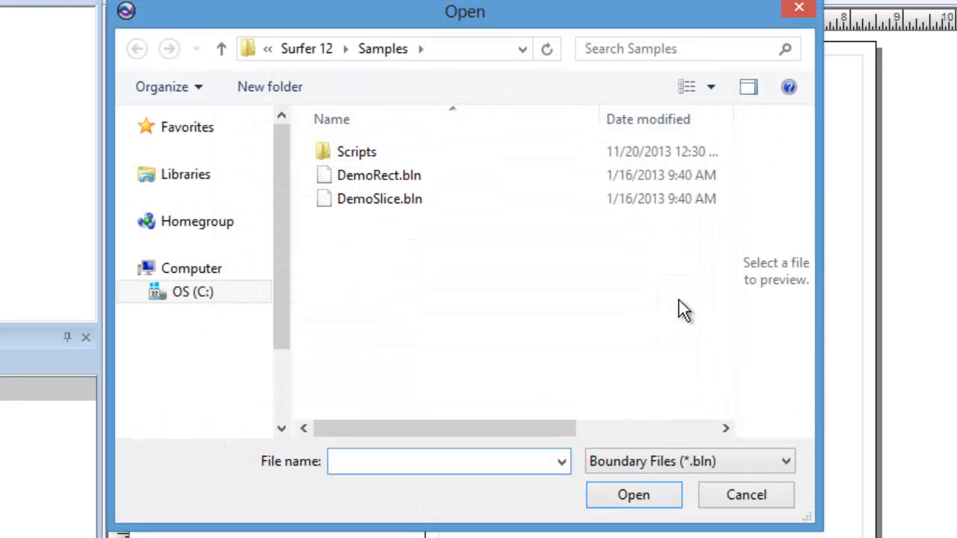
left_click(400, 203)
left_click(619, 504)
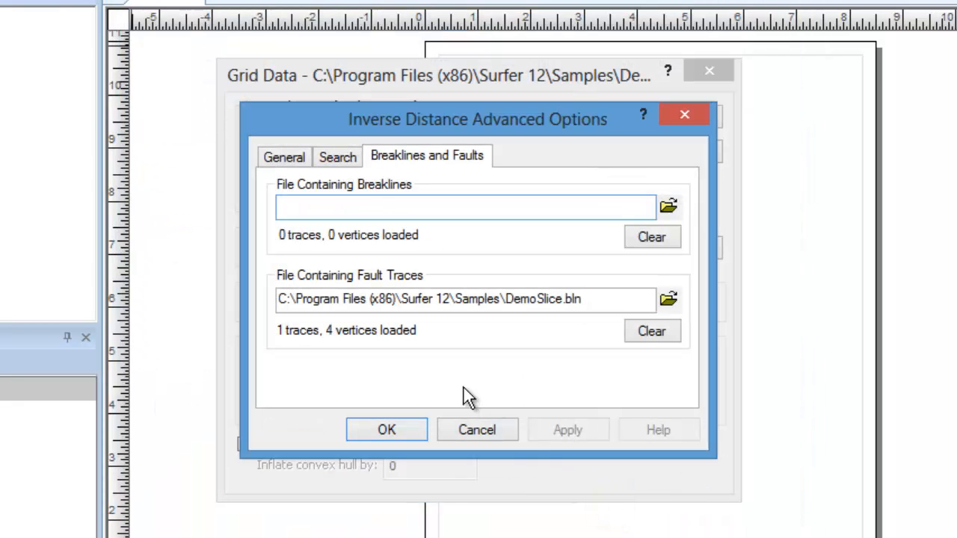
left_click(404, 427)
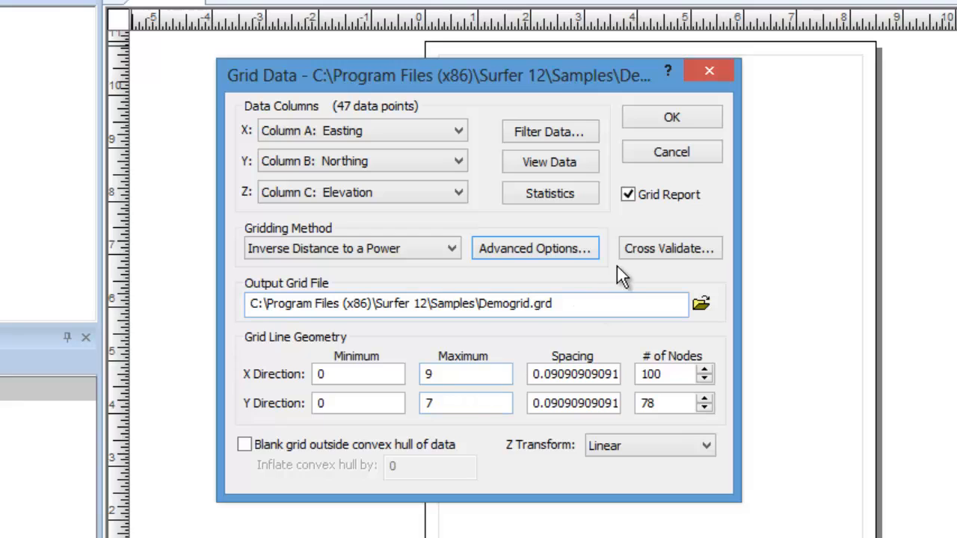
Step: Review the cross validation settings and the file formats available for the output grid without changing either
left_click(635, 251)
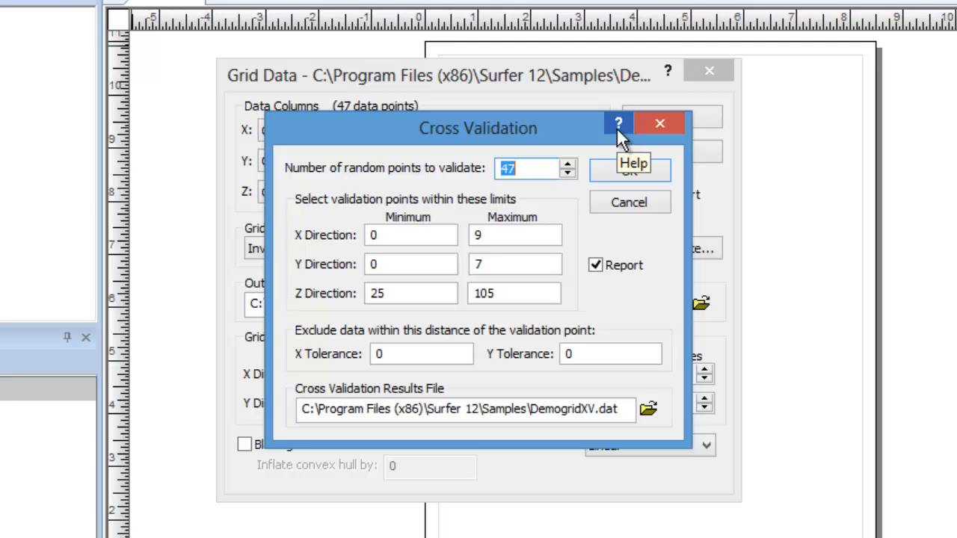
left_click(600, 207)
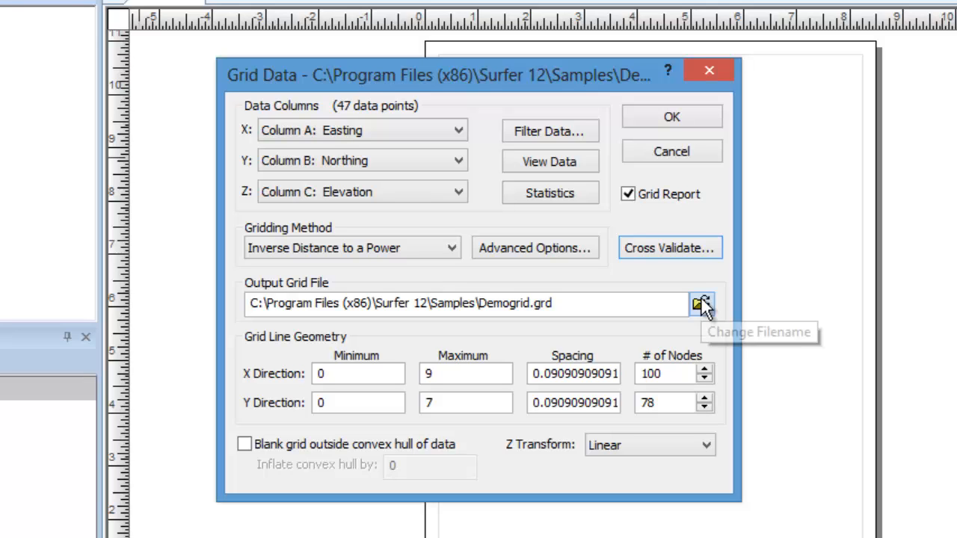
left_click(703, 305)
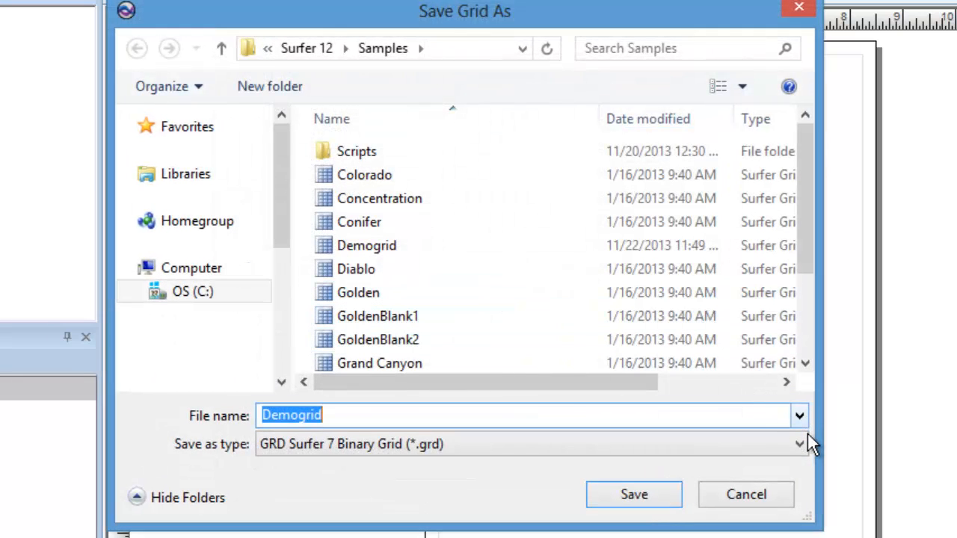
left_click(802, 453)
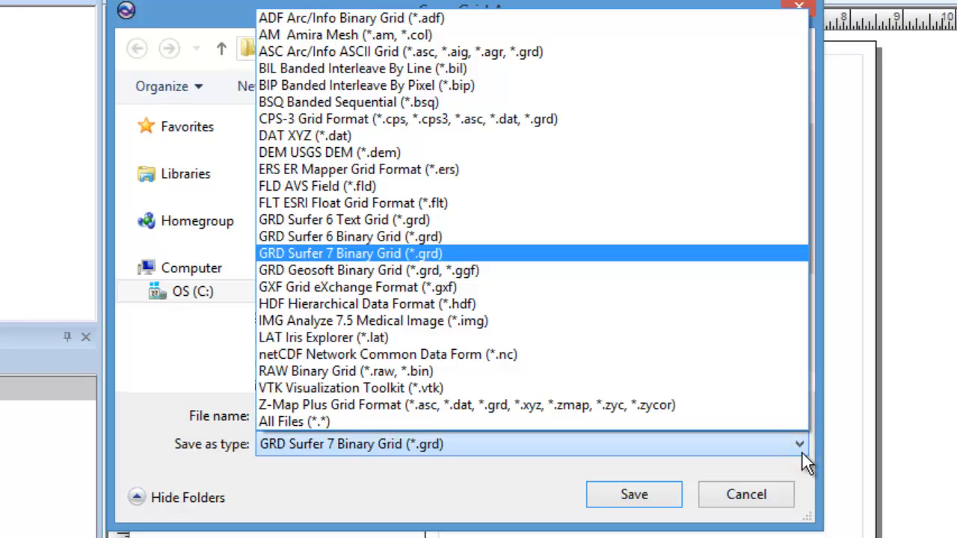
left_click(802, 453)
left_click(749, 500)
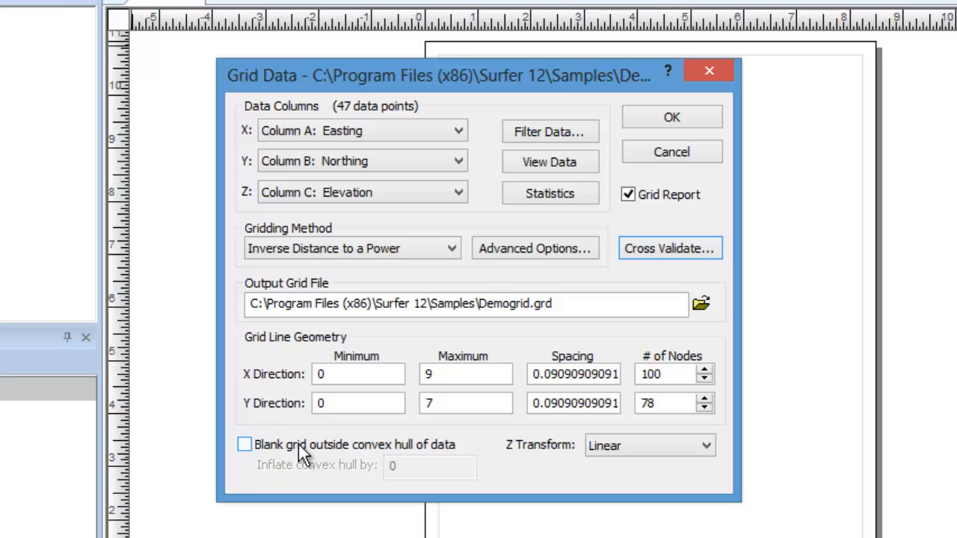
Step: Try blanking the grid outside the convex hull of the data and review the Z transform options, keeping Linear
left_click(245, 445)
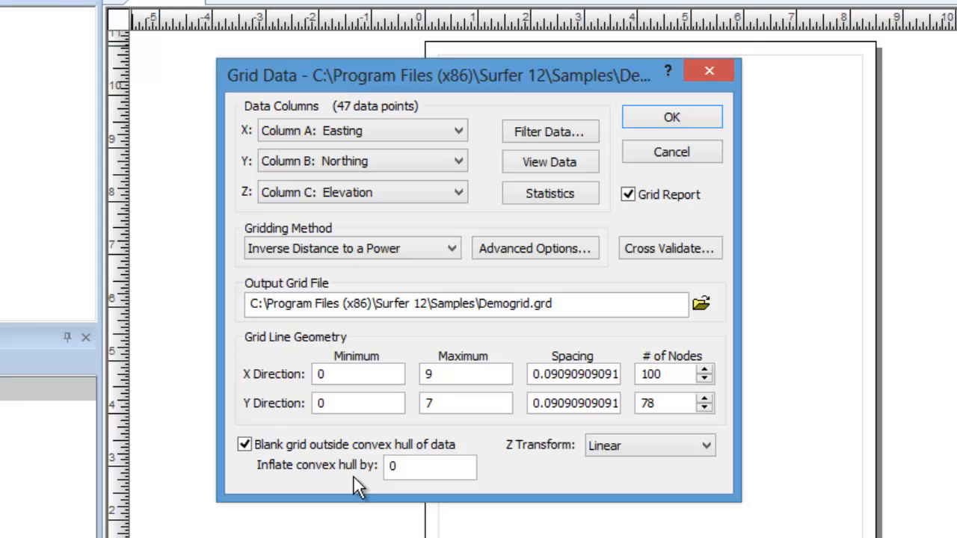
left_click(244, 444)
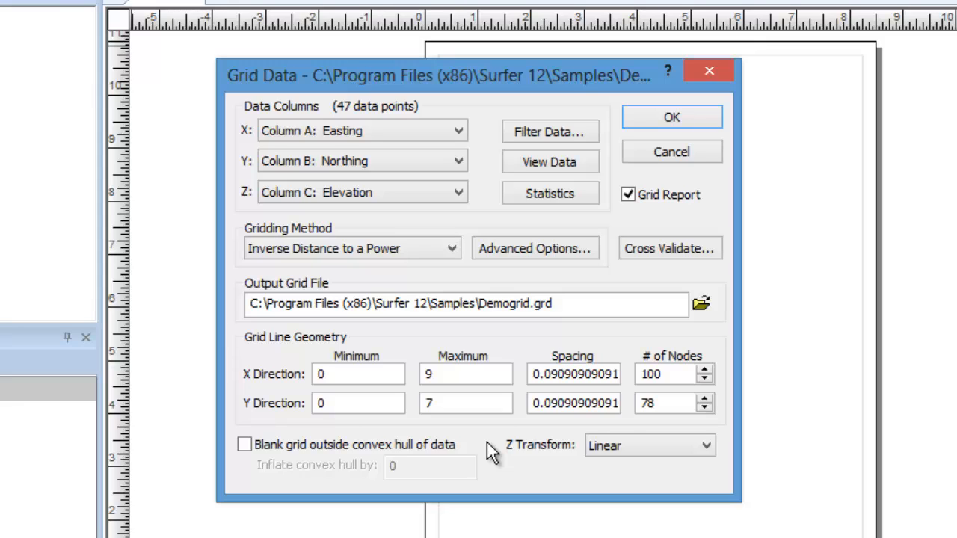
left_click(656, 444)
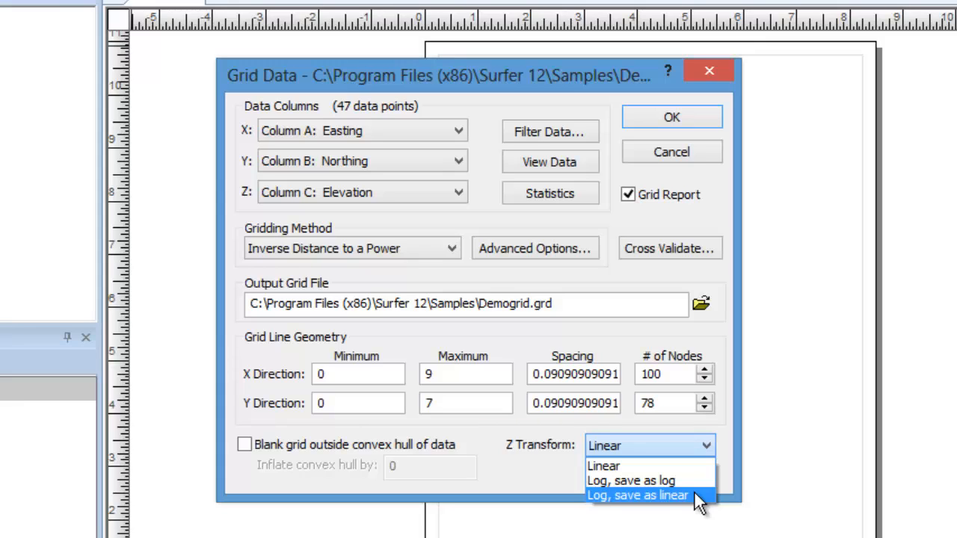
left_click(688, 467)
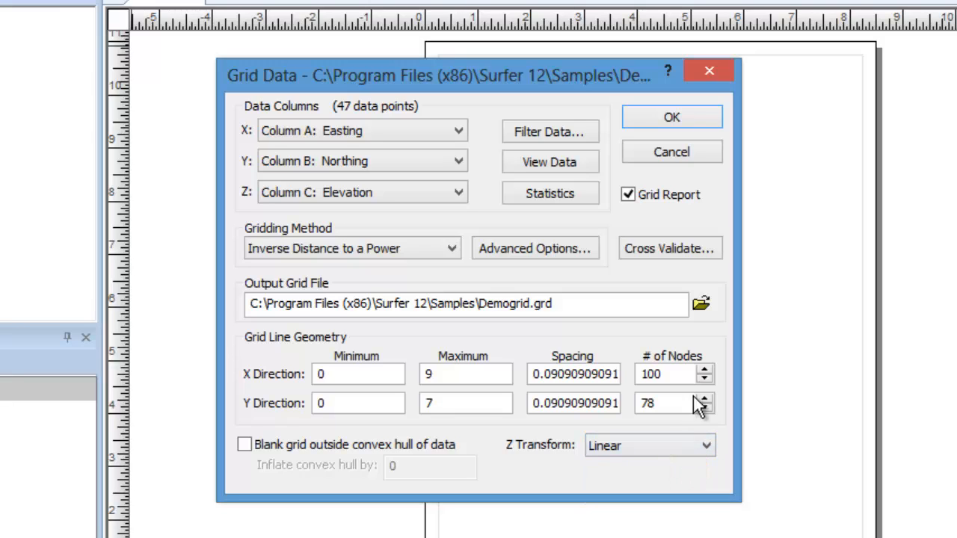
Step: Create the grid, replacing the existing Demogrid.grd, and view its gridding report
left_click(672, 120)
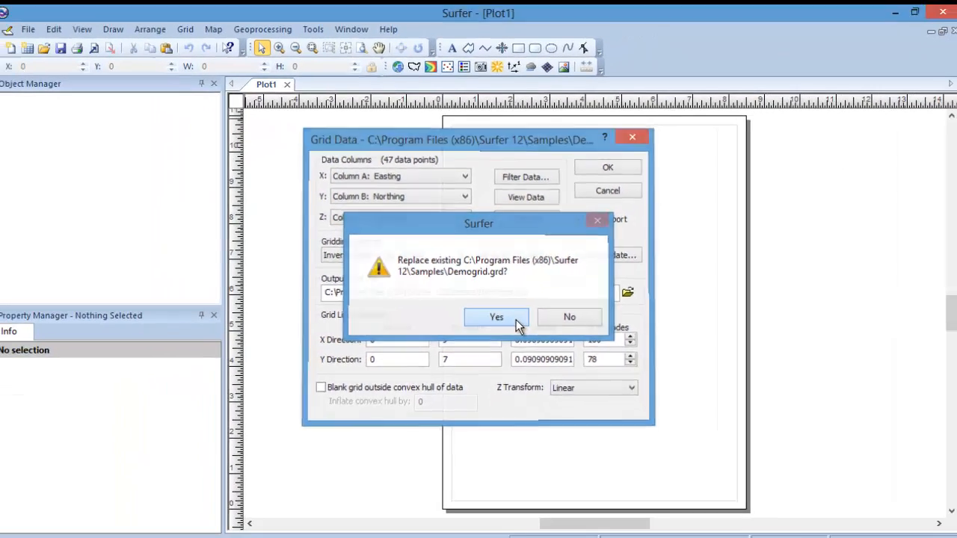
left_click(533, 343)
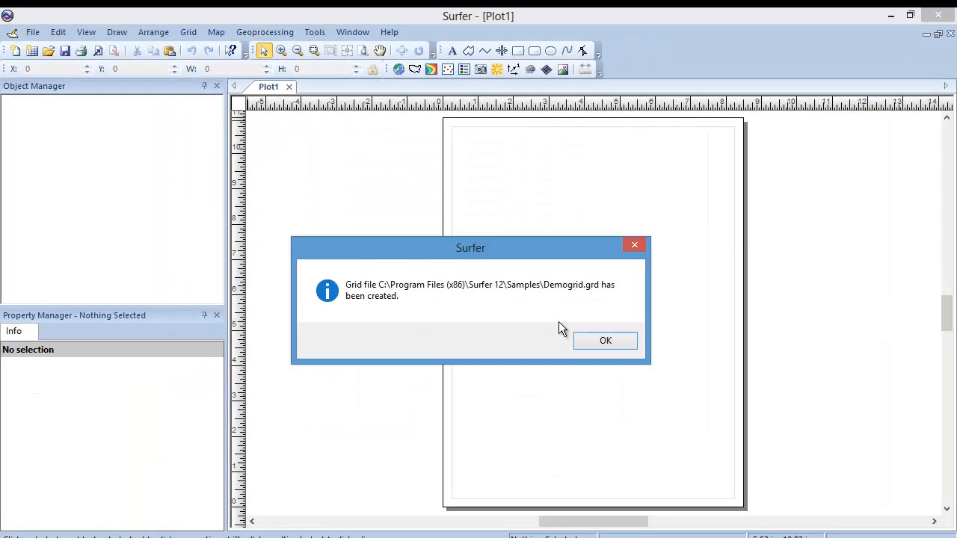
left_click(619, 344)
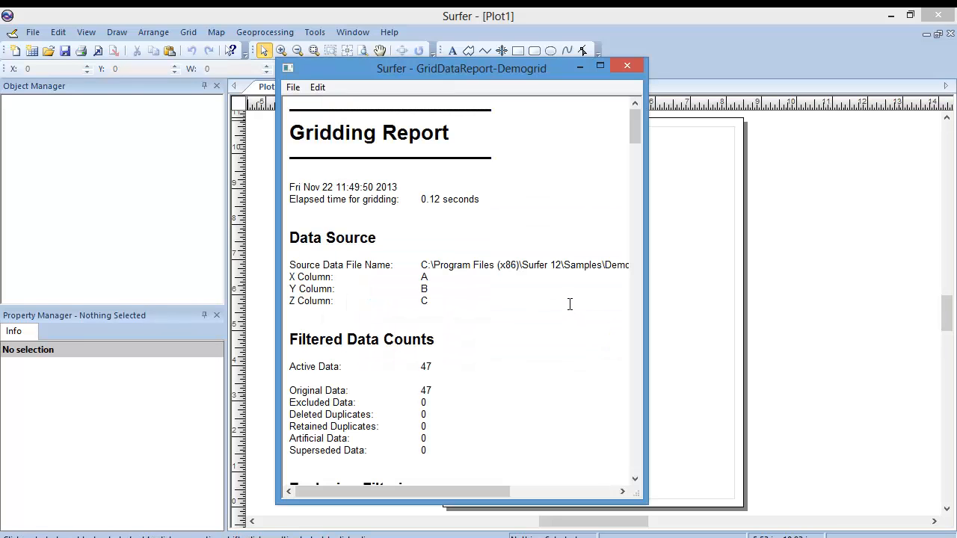
left_click(568, 303)
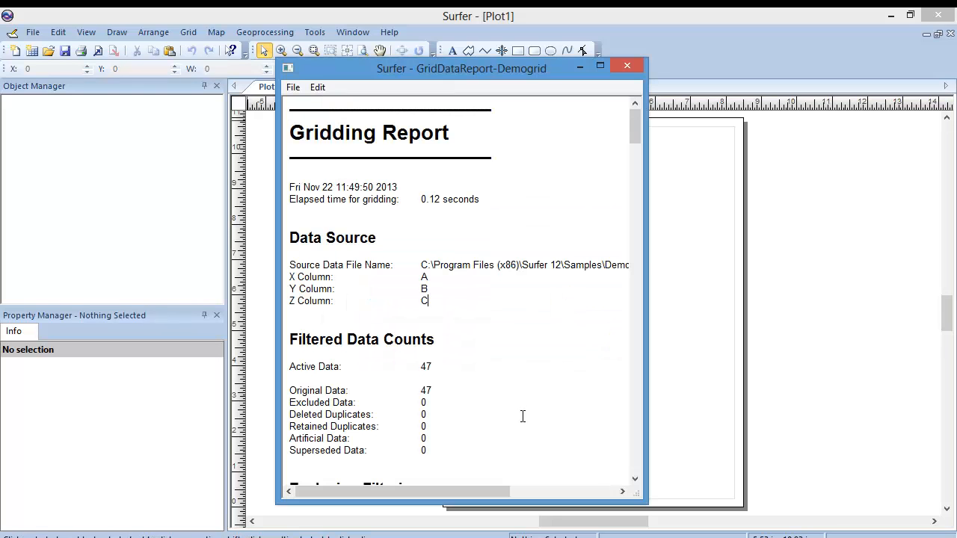